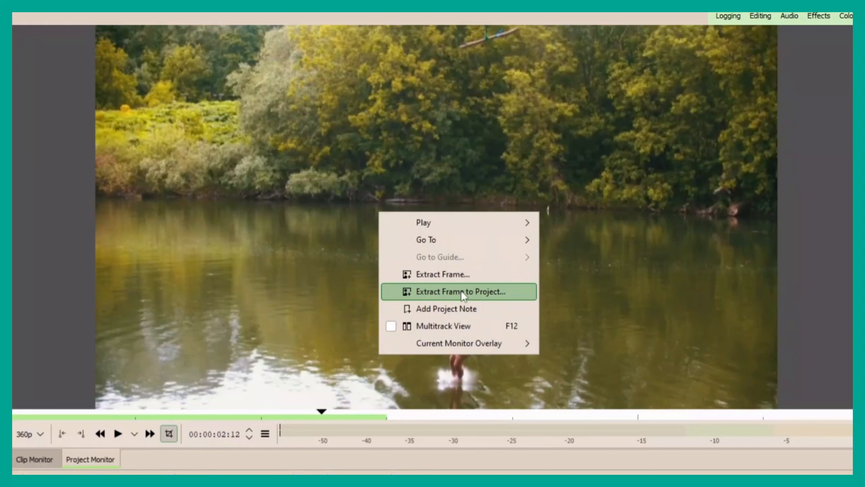
Extract the current monitor frame at 00:00:02:12 into the project as an image named freeze.png.
{"action": "left_click", "coordinate": [103, 369]}
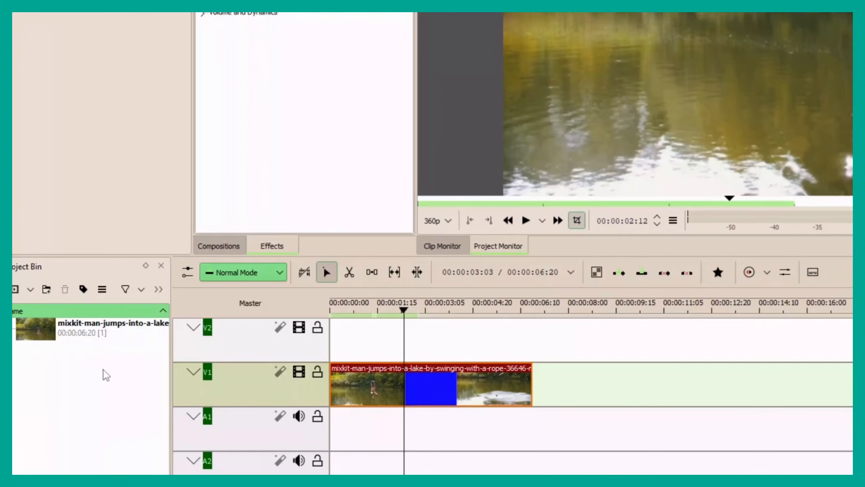
{"action": "left_click", "coordinate": [109, 359]}
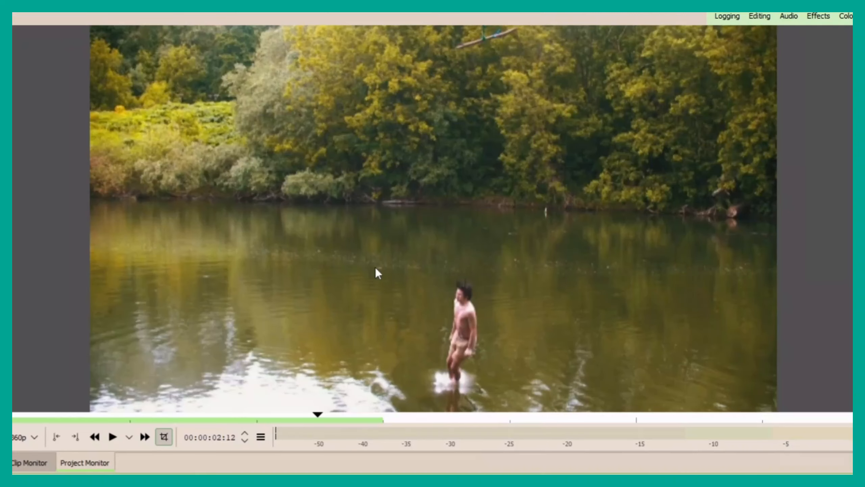
{"action": "right_click", "coordinate": [376, 269]}
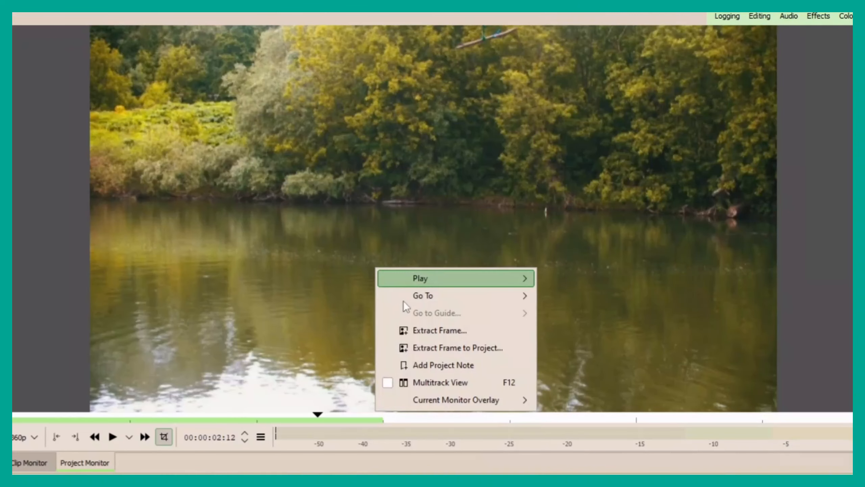
{"action": "left_click", "coordinate": [426, 348]}
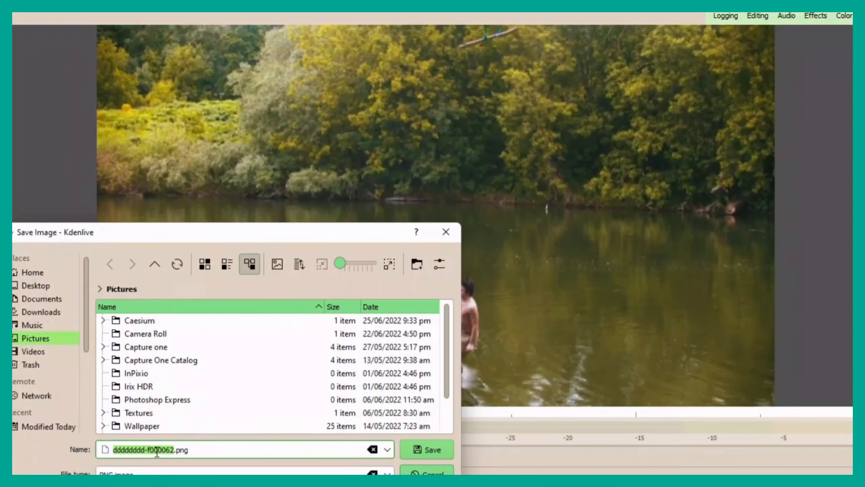
{"action": "type", "text": "freeze"}
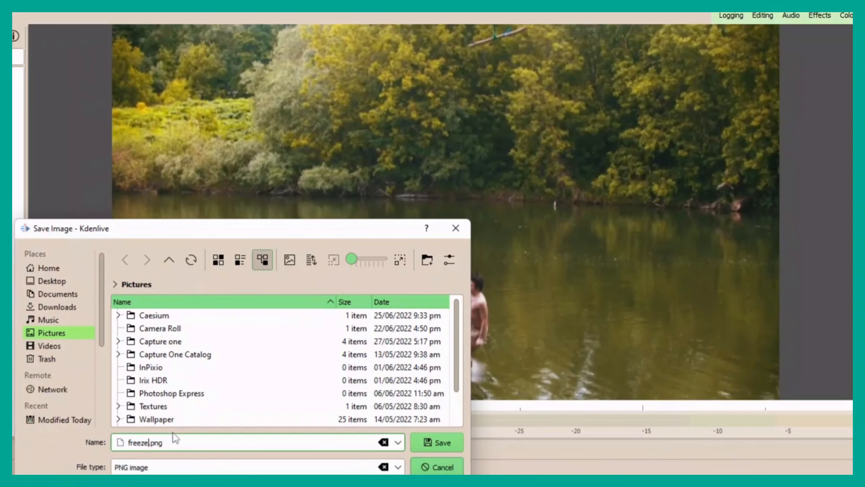
{"action": "left_click", "coordinate": [455, 449]}
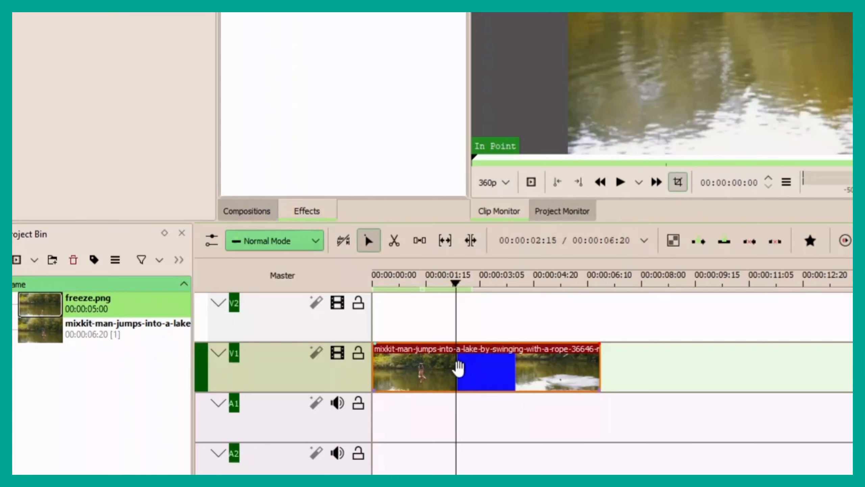
Split the lake clip on V1 at 00:00:02:12 and move its second part far down the track to open a gap.
{"action": "key", "text": "x"}
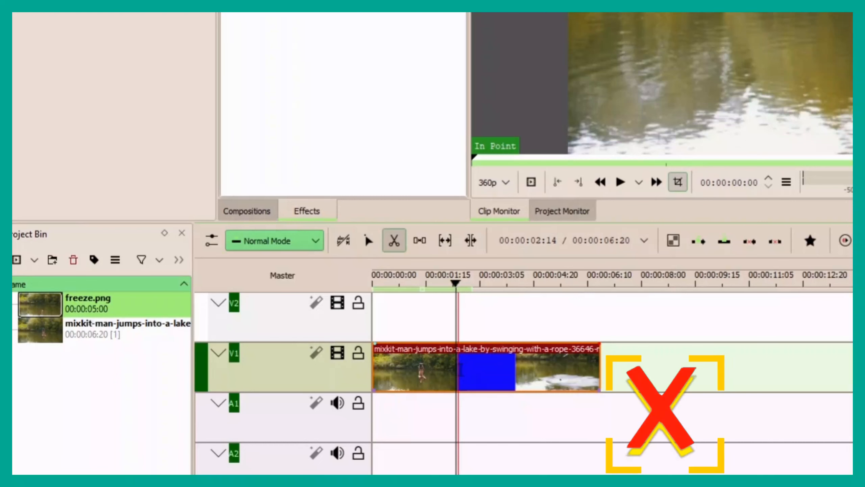
{"action": "left_click", "coordinate": [456, 369]}
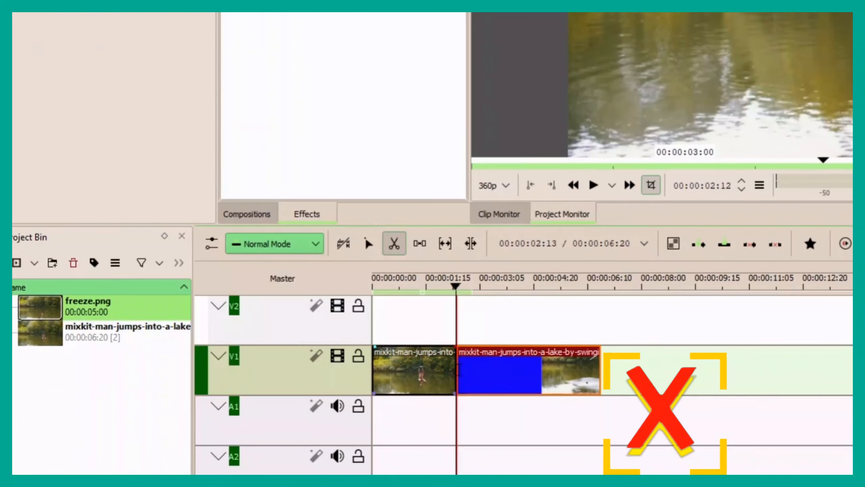
{"action": "key", "text": "s"}
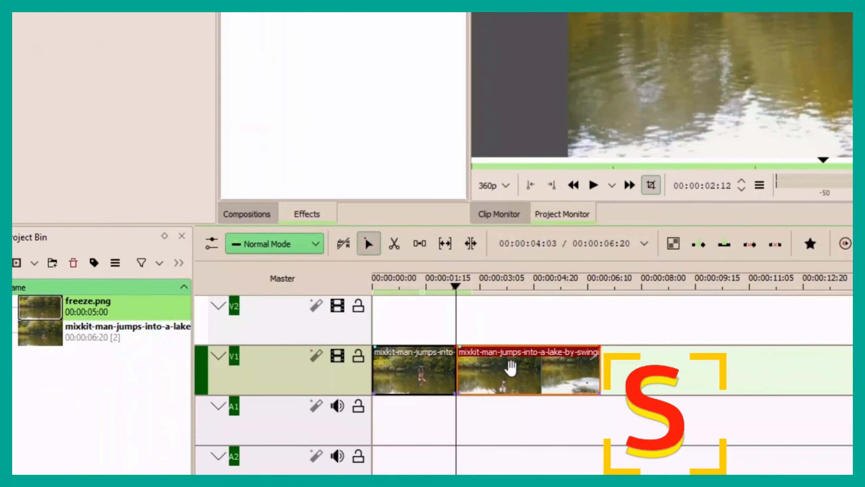
{"action": "left_click_drag", "start_coordinate": [513, 369], "coordinate": [732, 377]}
{"action": "left_click_drag", "start_coordinate": [765, 377], "coordinate": [852, 378]}
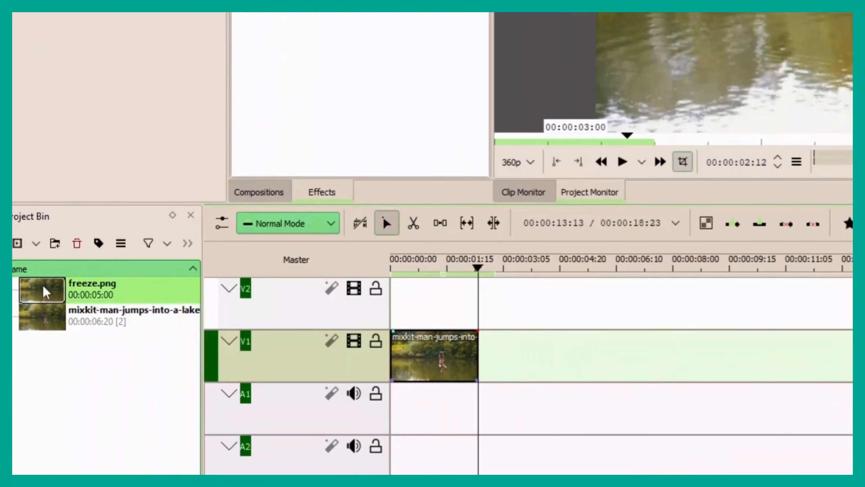
Place freeze.png on V1 directly after the first clip part and trim its end to 00:00:03:16.
{"action": "left_click_drag", "start_coordinate": [43, 290], "coordinate": [482, 355]}
{"action": "left_click", "coordinate": [518, 270]}
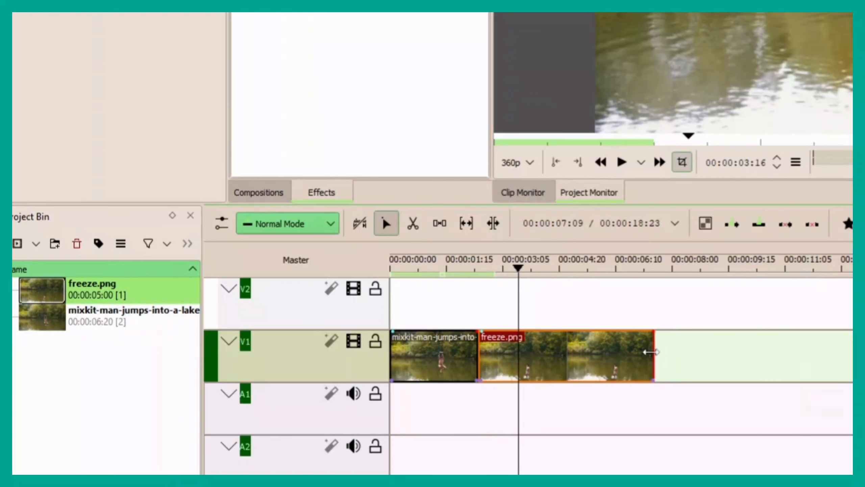
{"action": "left_click_drag", "start_coordinate": [653, 353], "coordinate": [522, 362]}
Move the second part of the lake clip against the end of the freeze.png clip and preview the sequence.
{"action": "left_click_drag", "start_coordinate": [545, 409], "coordinate": [323, 423]}
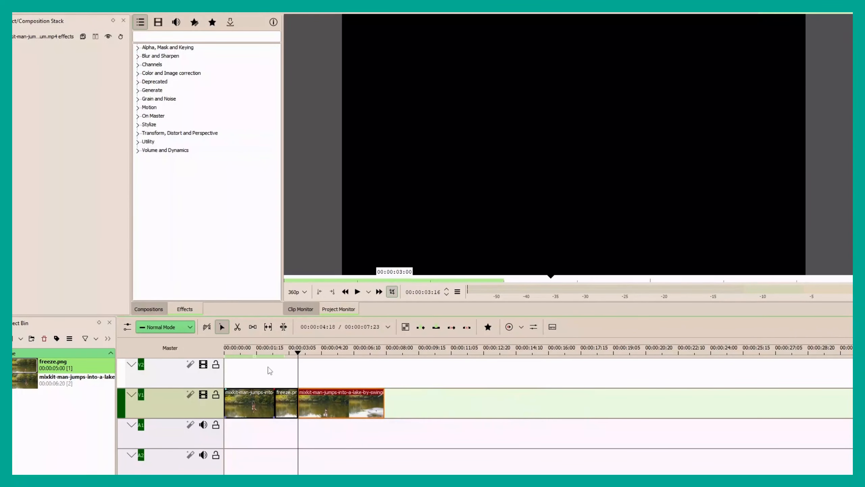
{"action": "left_click", "coordinate": [260, 356]}
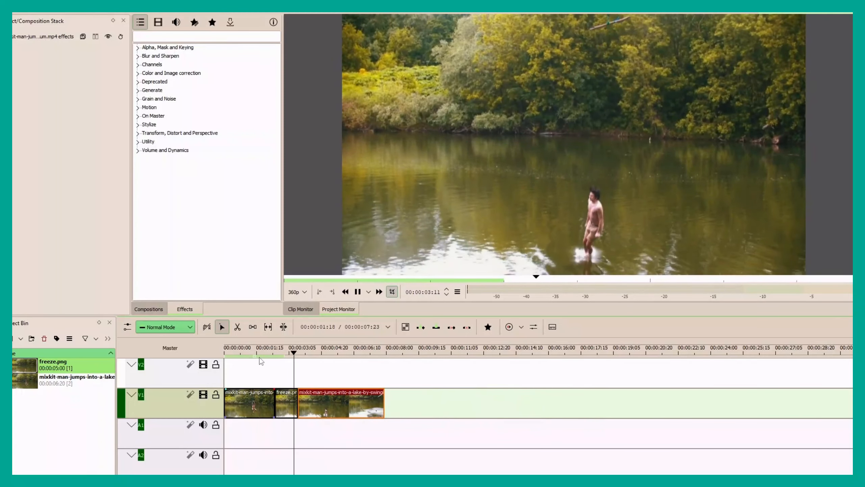
{"action": "key", "text": "space"}
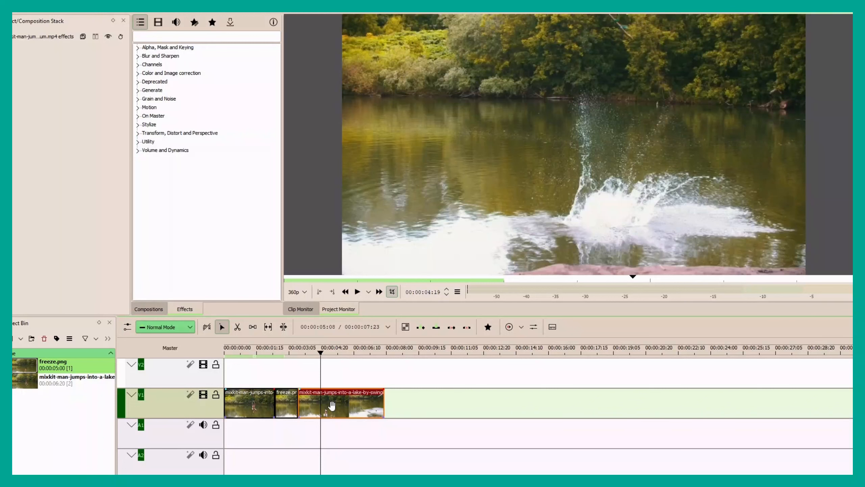
Undo the still-image freeze edits, restoring the single unsplit lake clip on V1.
{"action": "key", "text": "ctrl+z"}
{"action": "key", "text": "ctrl+z"}
{"action": "key", "text": "ctrl+z"}
{"action": "key", "text": "ctrl+z"}
{"action": "key", "text": "ctrl+z"}
{"action": "key", "text": "ctrl+z"}
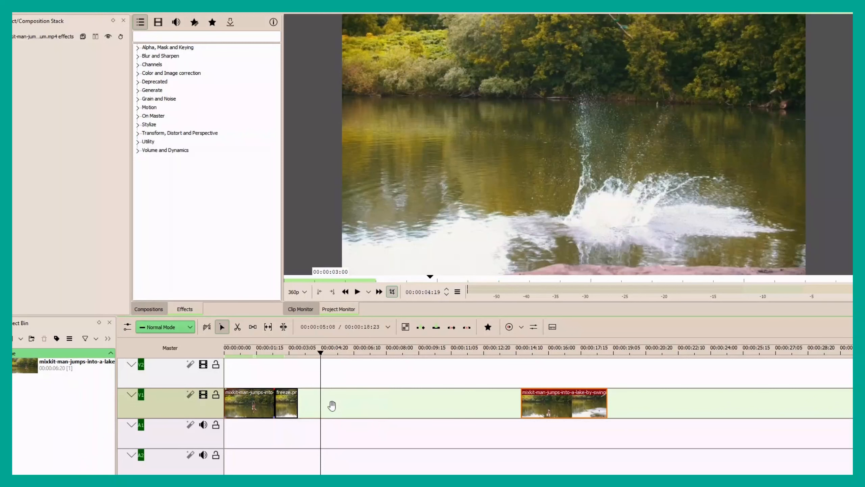
Locate the frame to freeze at 00:00:02:16 and apply the Freeze video effect from the Motion category to the lake clip.
{"action": "mouse_move", "coordinate": [286, 356]}
{"action": "left_mouse_down"}
{"action": "mouse_move", "coordinate": [240, 369]}
{"action": "mouse_move", "coordinate": [279, 358]}
{"action": "left_mouse_up"}
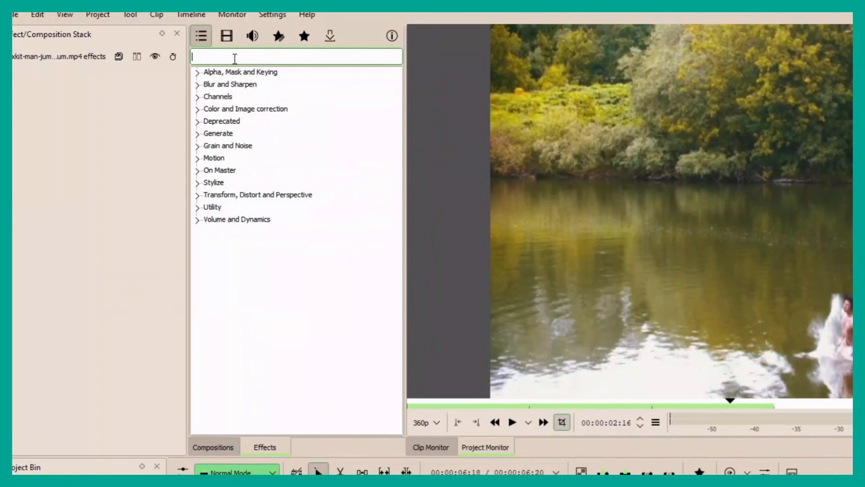
{"action": "type", "text": "fe"}
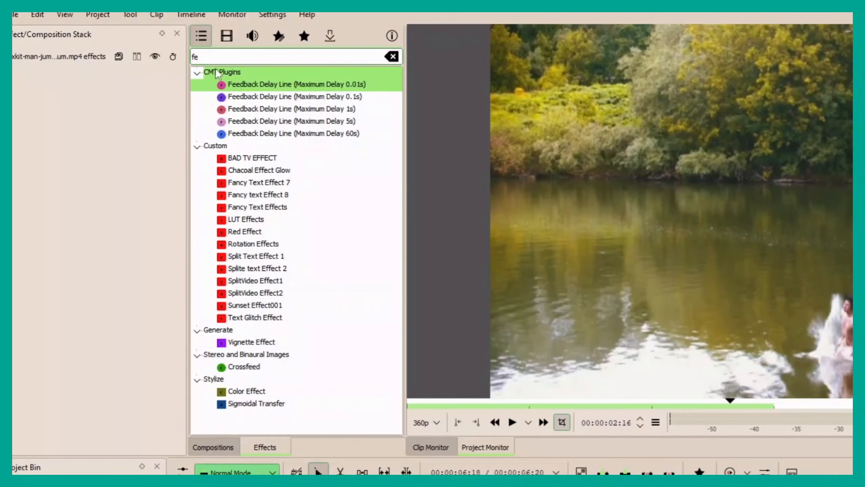
{"action": "left_click", "coordinate": [392, 56]}
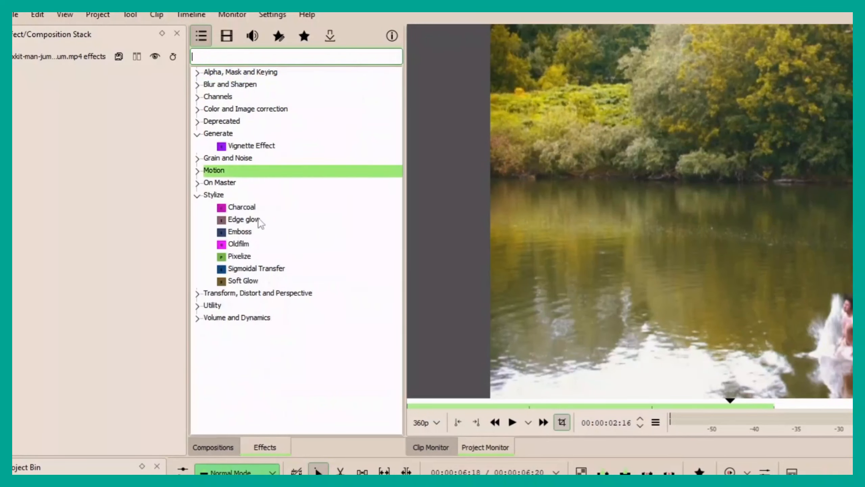
{"action": "left_click", "coordinate": [235, 219]}
{"action": "left_click", "coordinate": [215, 170]}
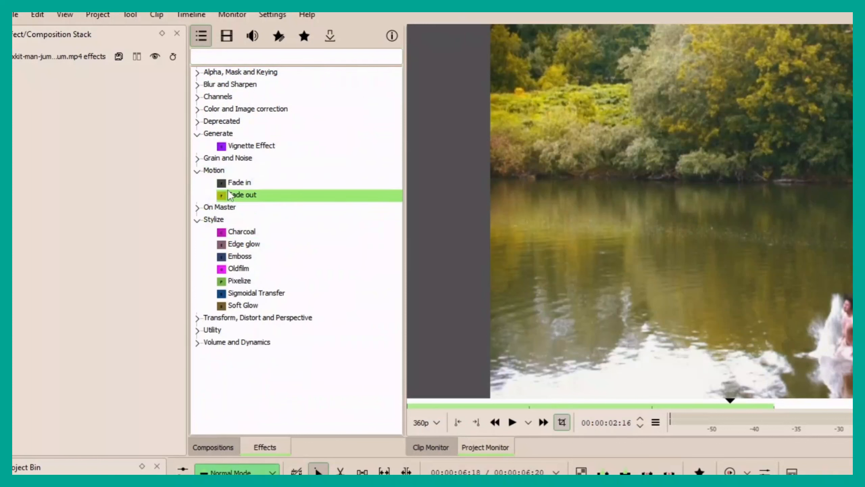
{"action": "left_click", "coordinate": [227, 36]}
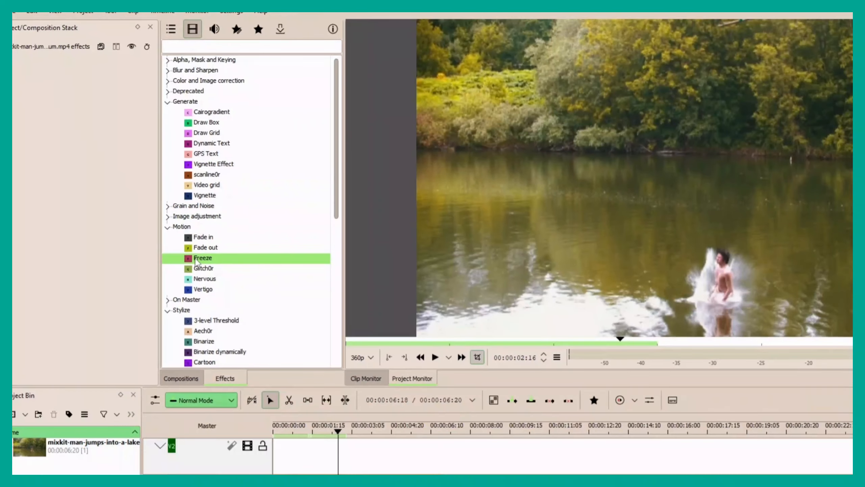
{"action": "left_click_drag", "start_coordinate": [197, 262], "coordinate": [312, 457]}
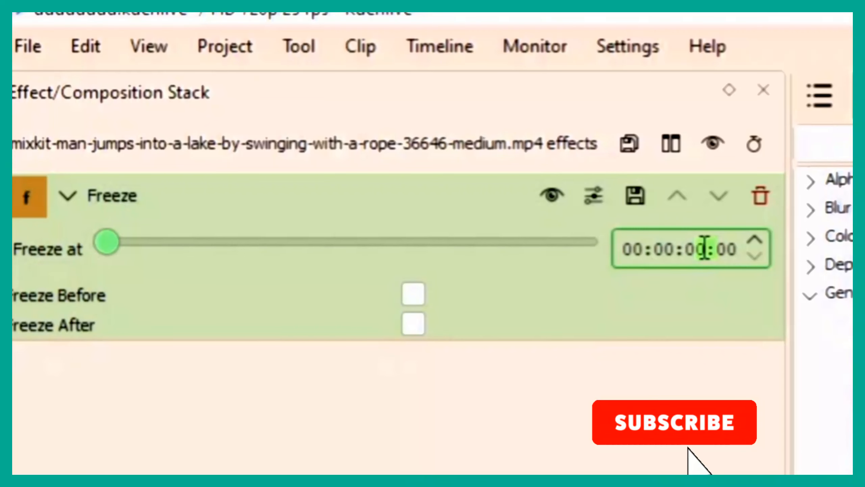
Set the effect's Freeze at time to 00:00:02:16, enable Freeze After, and preview the clip past the freeze point.
{"action": "type", "text": "2:"}
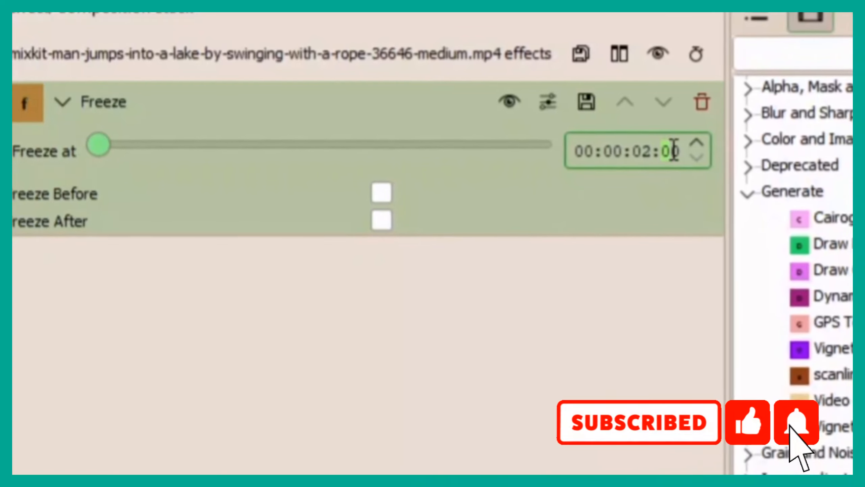
{"action": "type", "text": "16"}
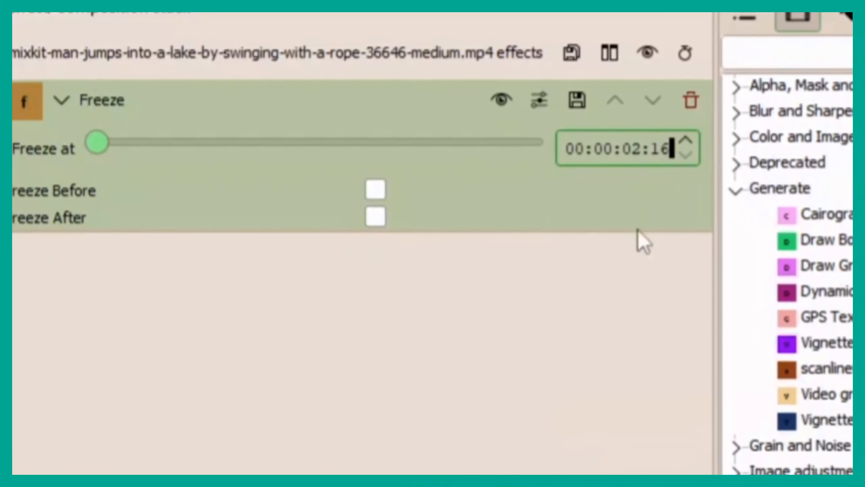
{"action": "key", "text": "Return"}
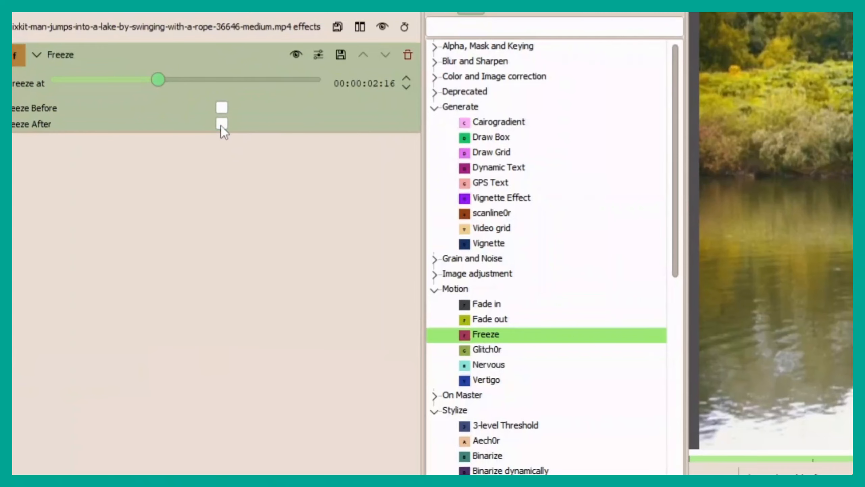
{"action": "left_click", "coordinate": [222, 124]}
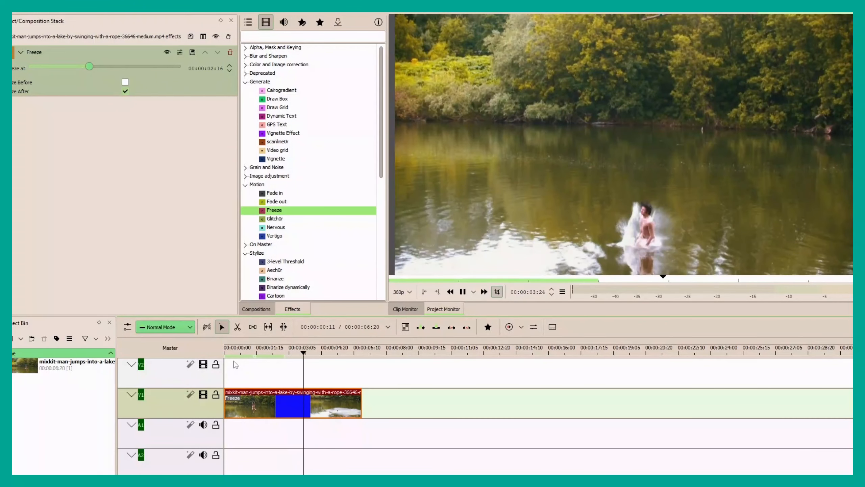
{"action": "key", "text": "space"}
{"action": "left_click_drag", "start_coordinate": [312, 354], "coordinate": [297, 359]}
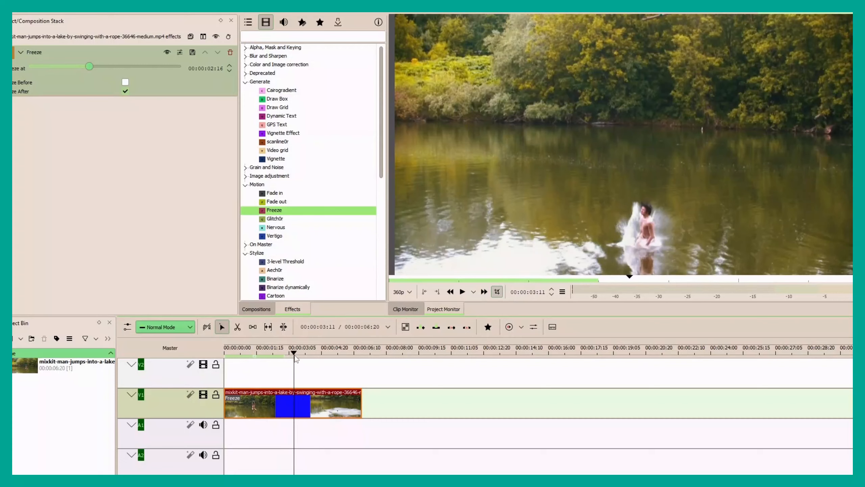